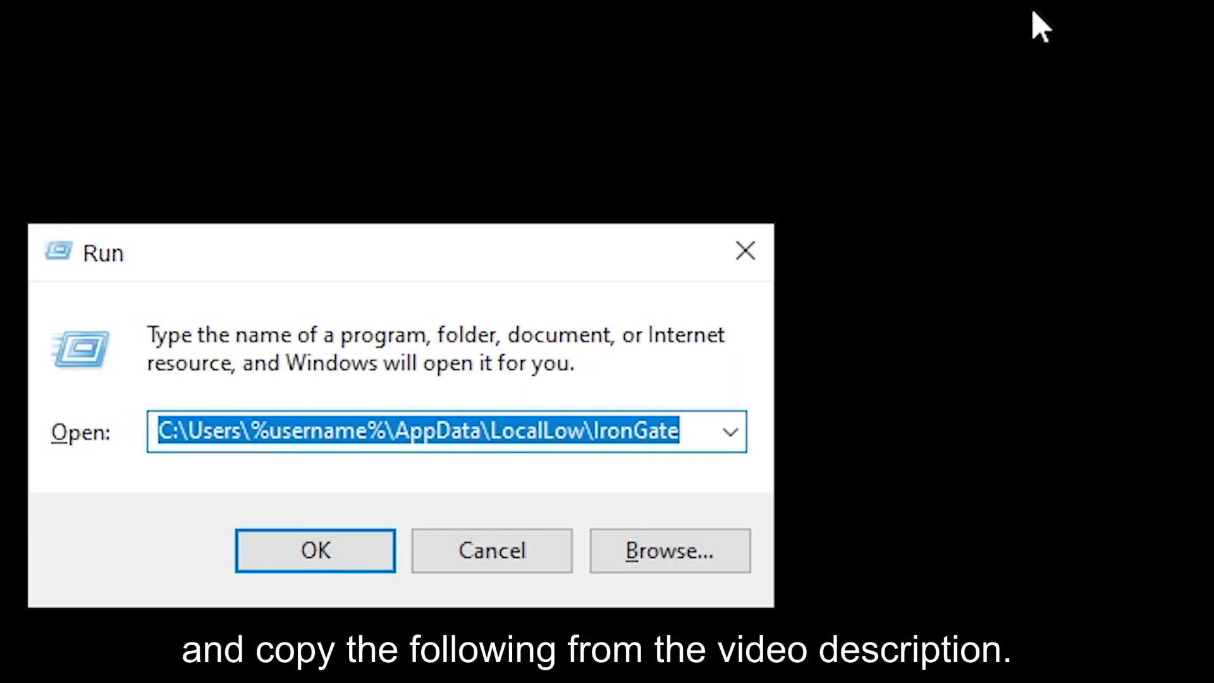
- In the IronGate folder, duplicate the Valheim save folder as a 'Valheim - Copy' backup
left_click(327, 552)
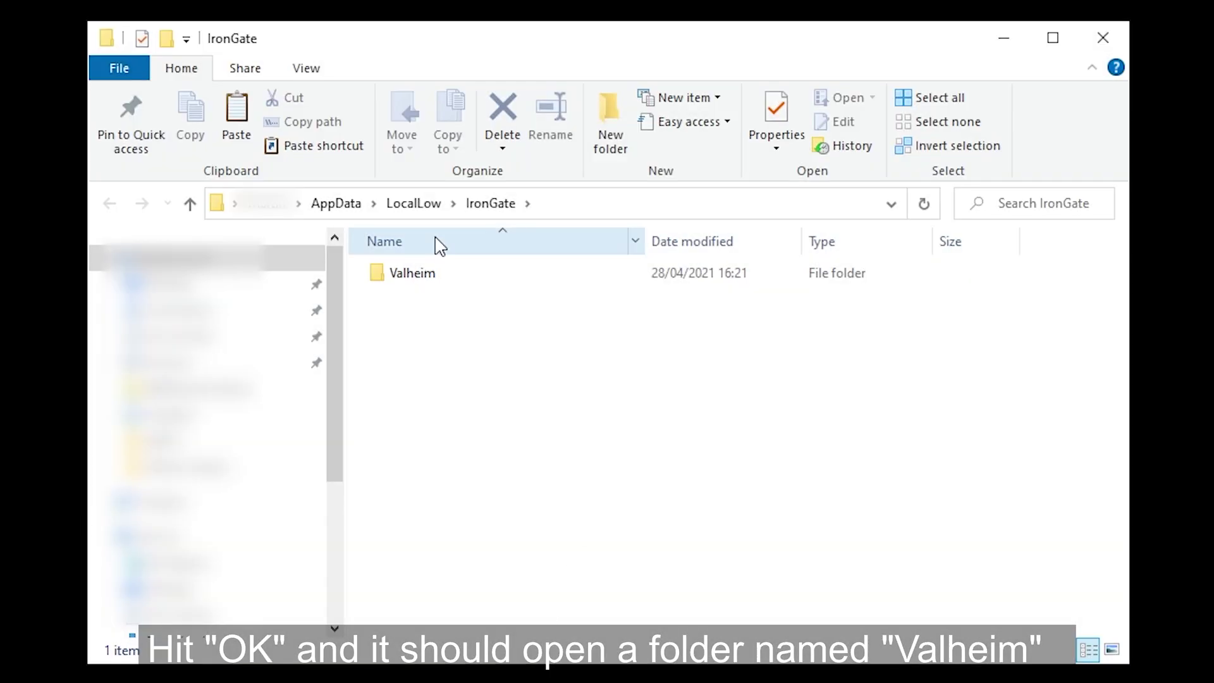
left_click(422, 277)
key("ctrl+c")
left_click(542, 343)
key("ctrl+v")
left_click(591, 412)
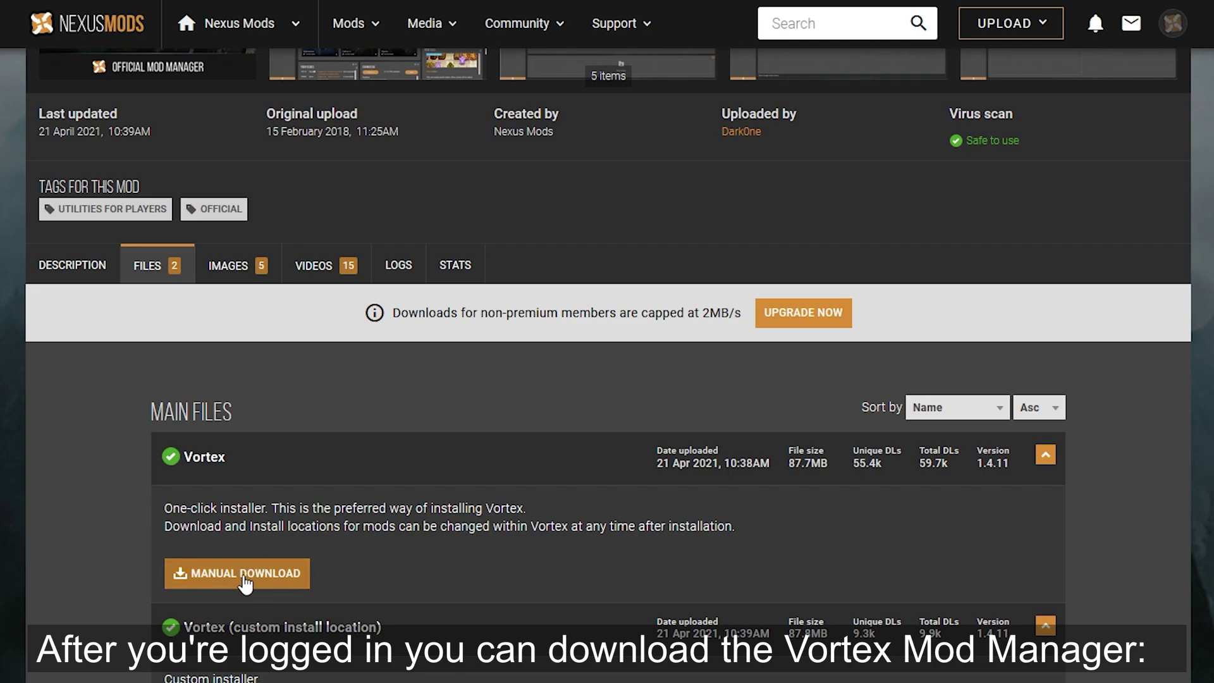
- Start the manual download of the Vortex installer Vortex-1-1-4-11-1618997922.exe
left_click(252, 576)
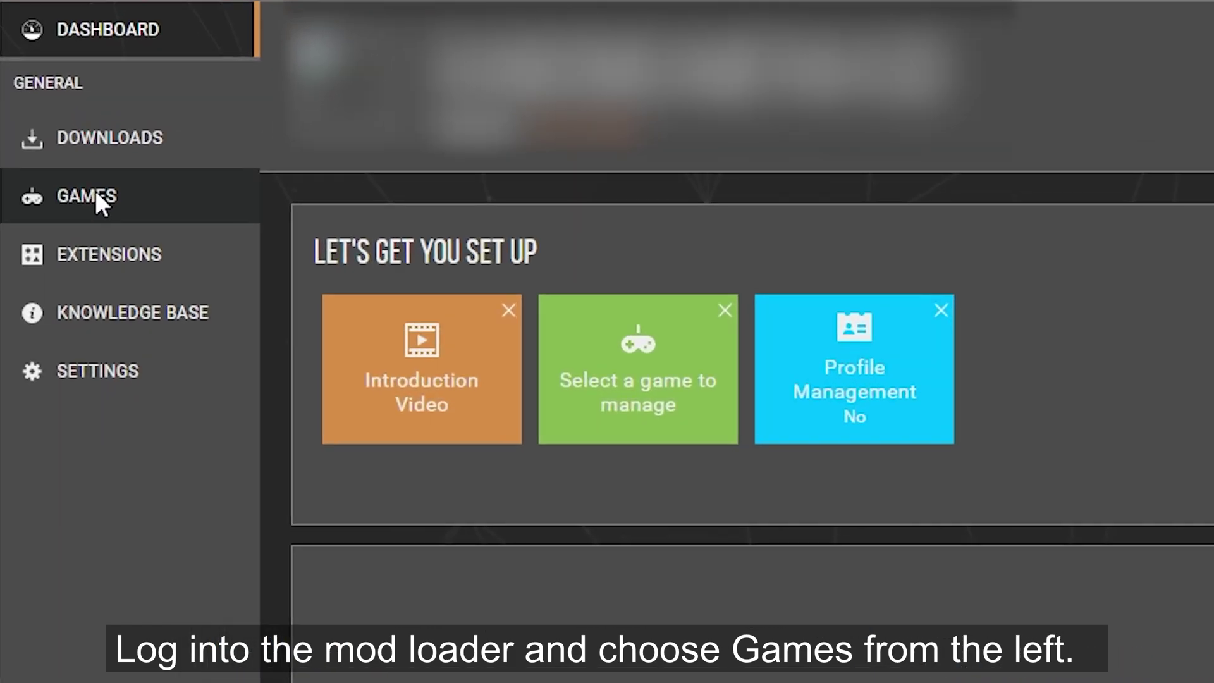
- Search the Games list for 'valheim', manage it, and continue to choose its folder manually
left_click(95, 196)
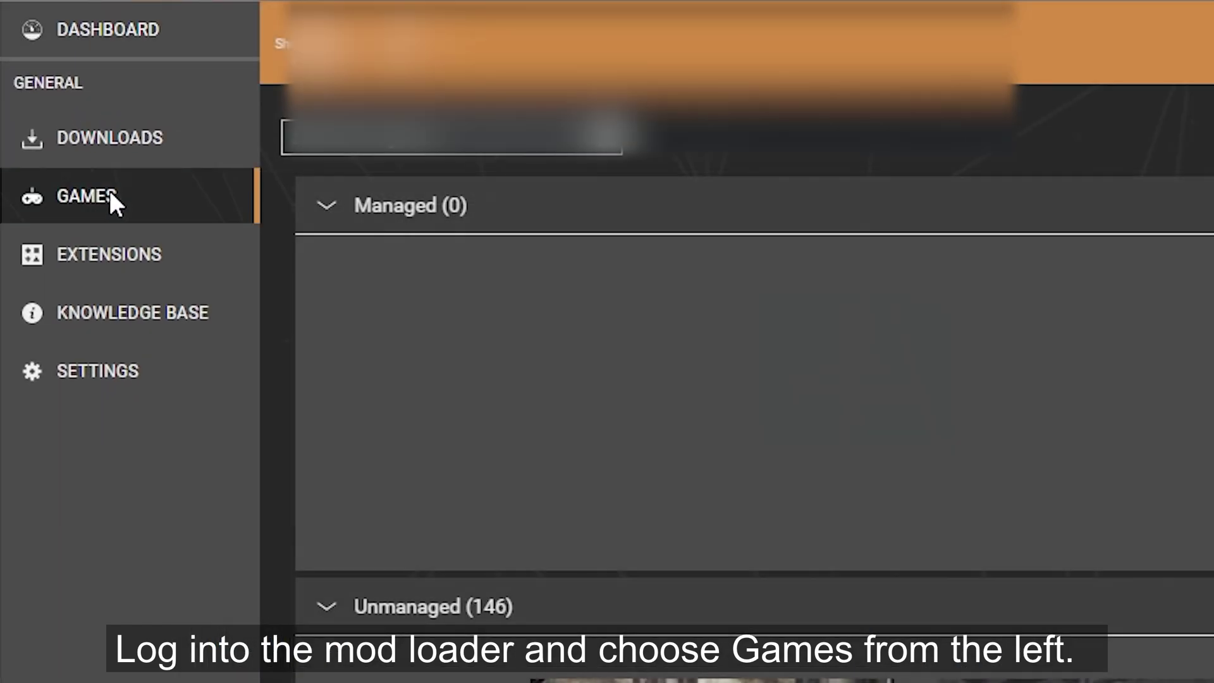
left_click(381, 144)
type("v")
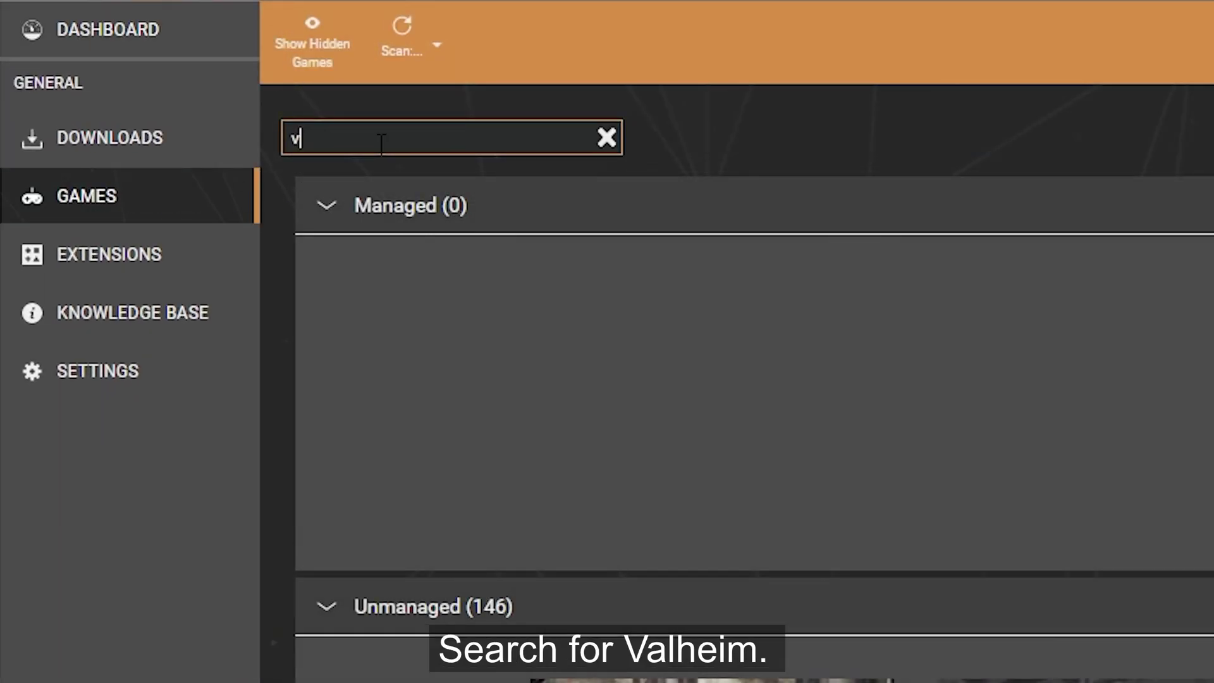
type("alheim")
left_click(723, 486)
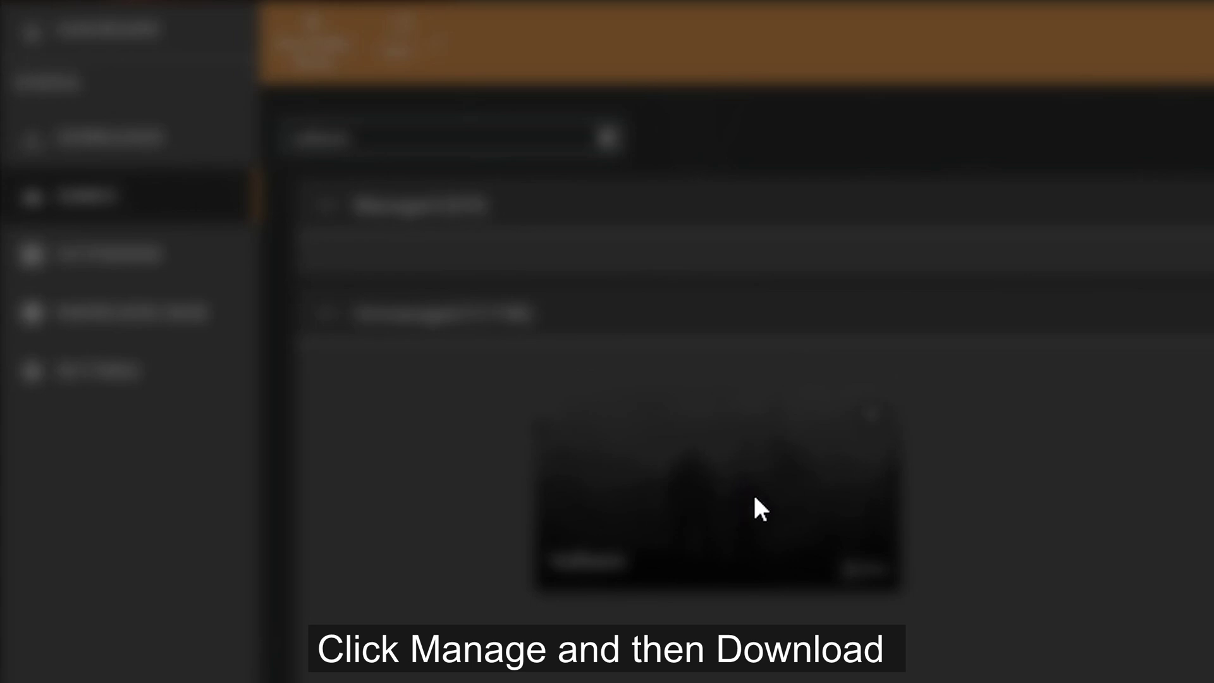
left_click(1009, 612)
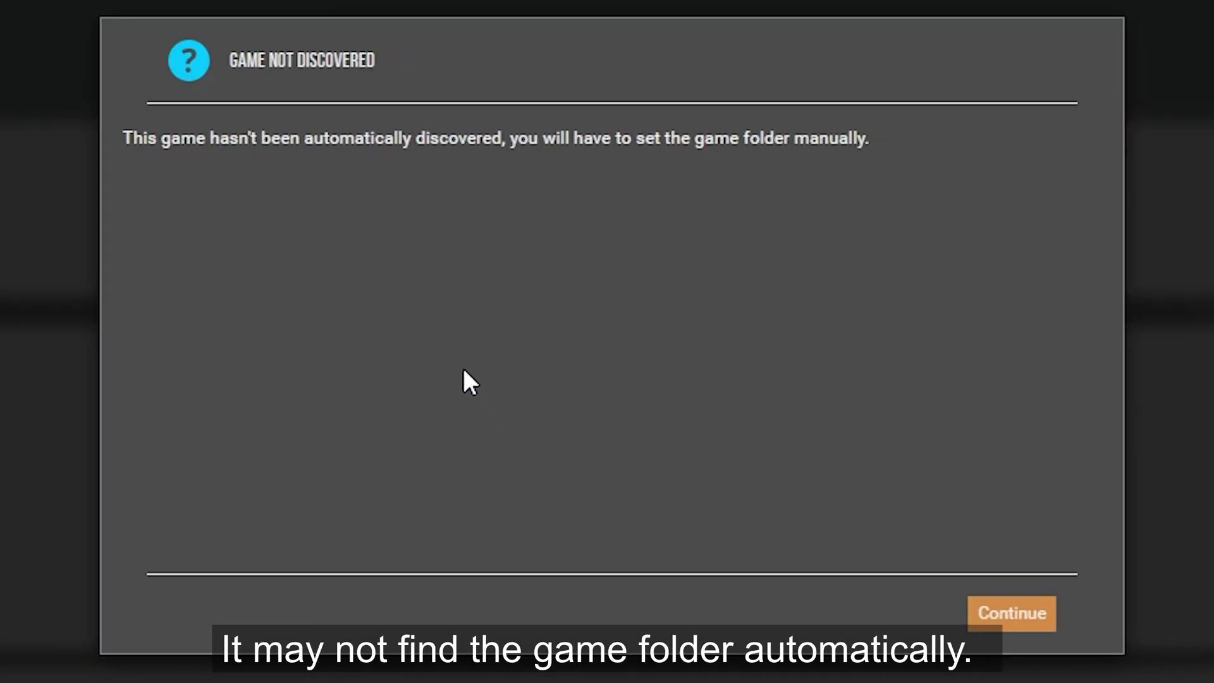
left_click(1026, 612)
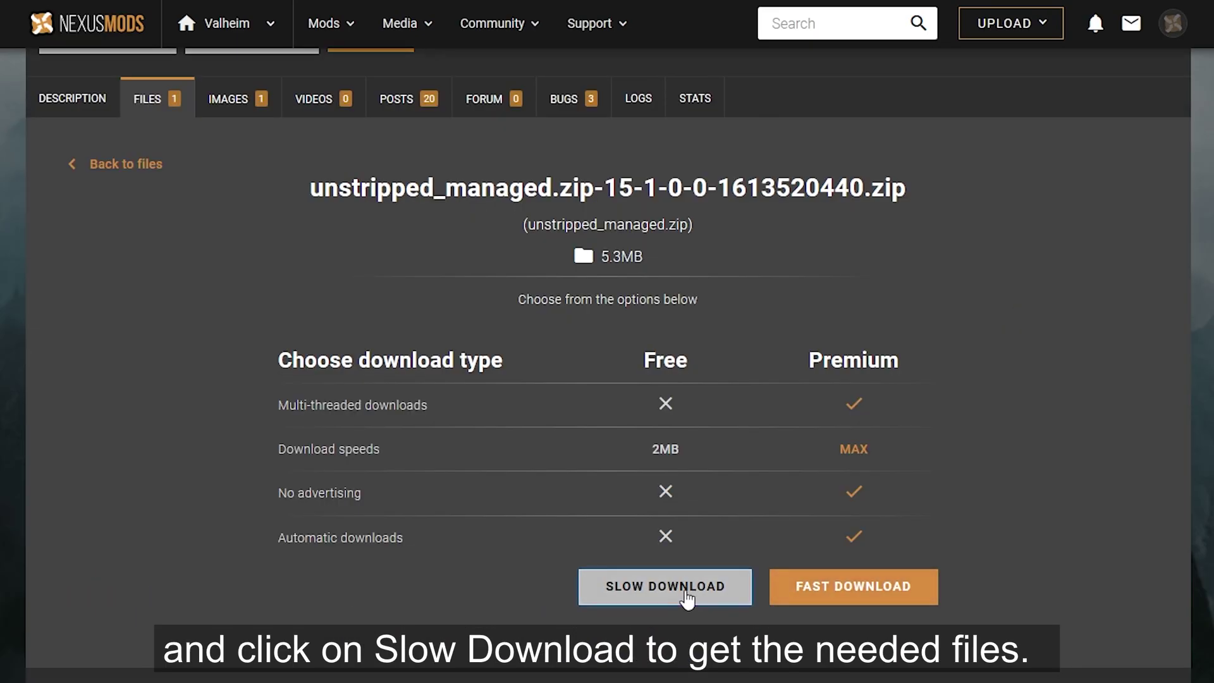
- Slow-download the Valheim Unstripped DLLs into Vortex, always opening nxm links with Vortex
left_click(664, 586)
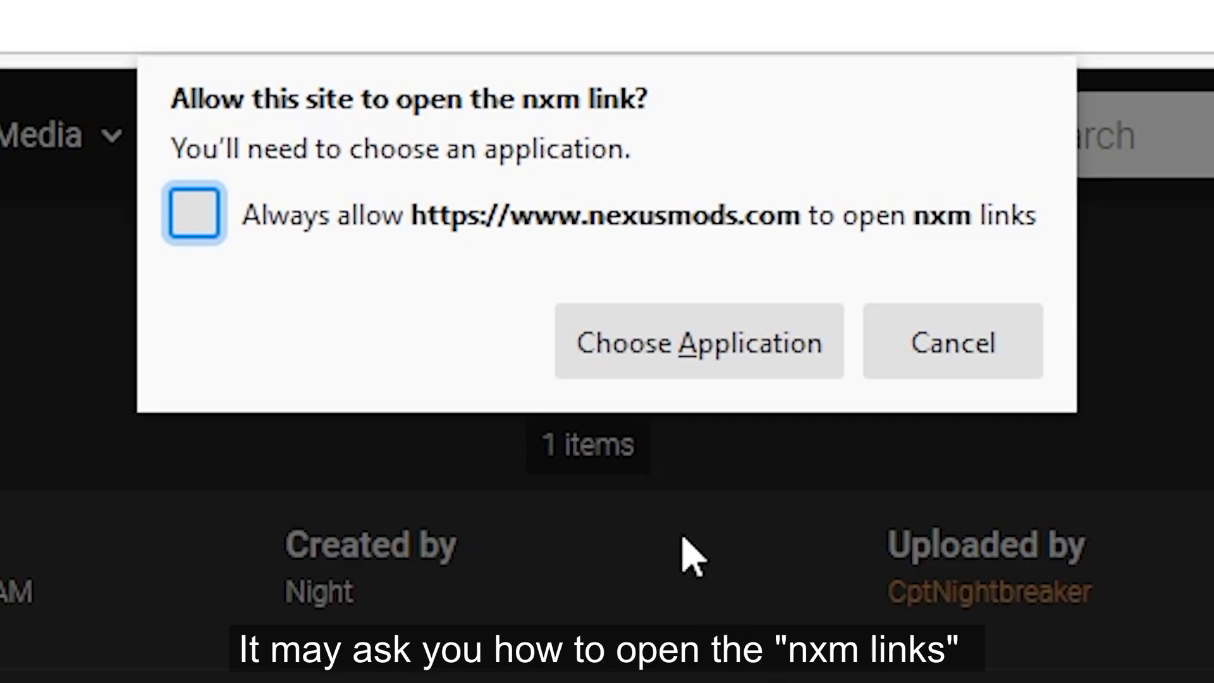
left_click(642, 352)
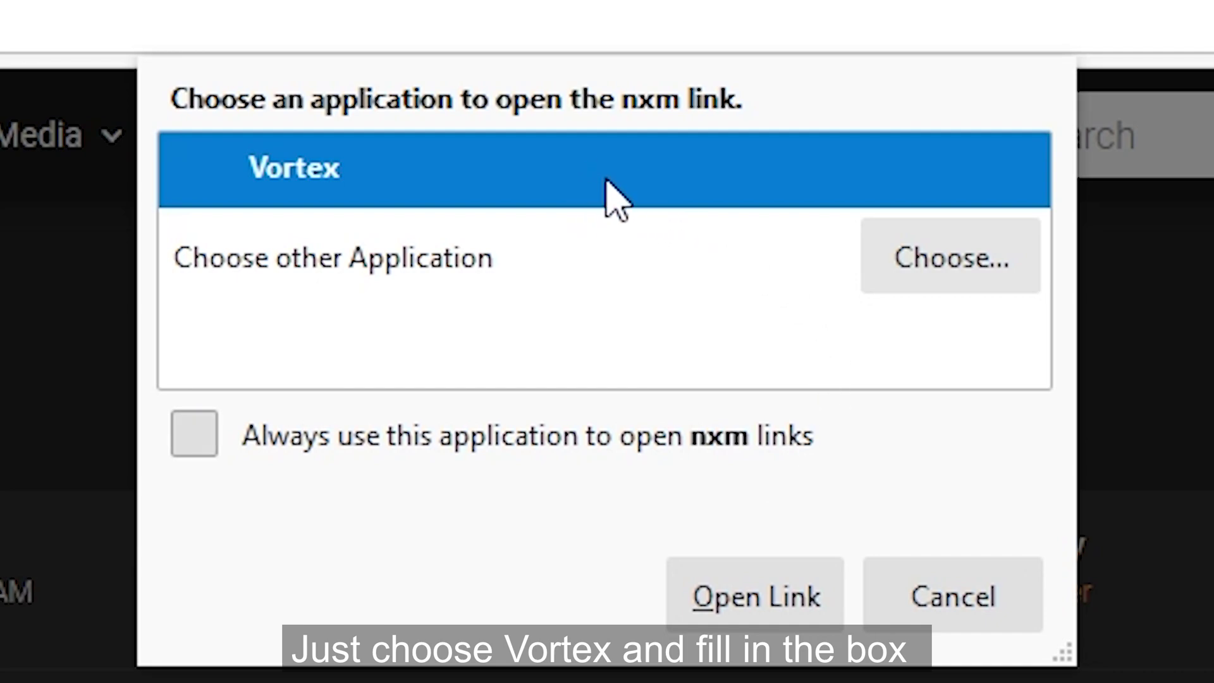
left_click(201, 443)
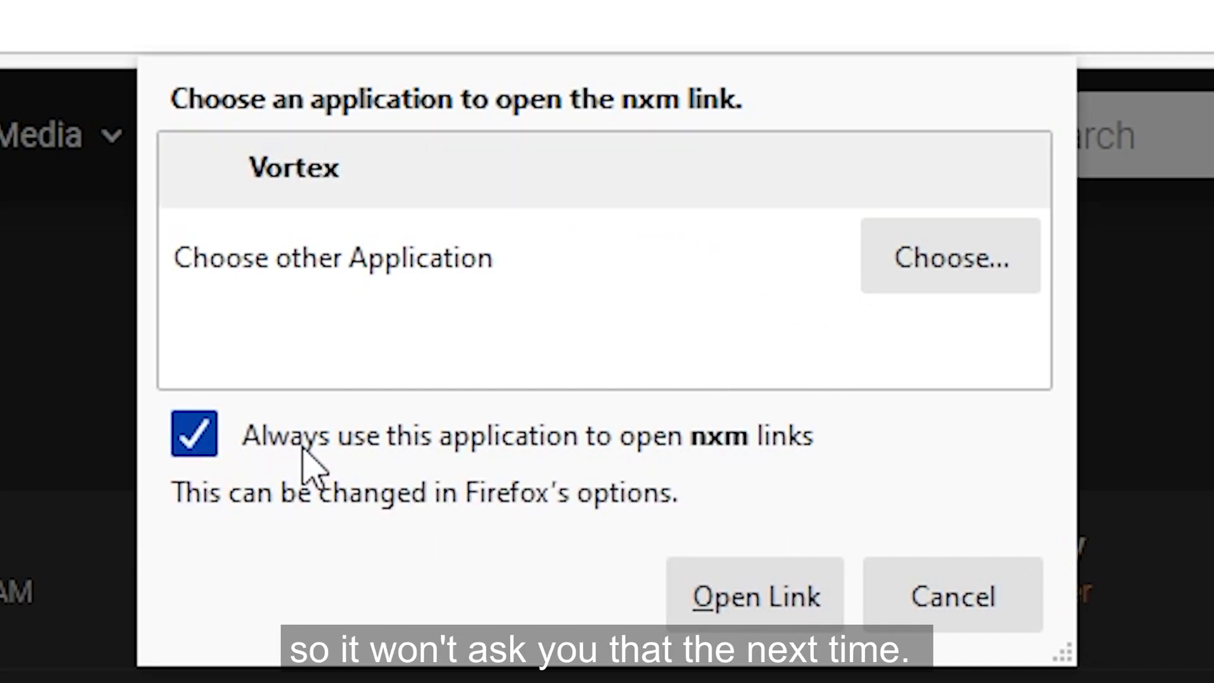
left_click(754, 597)
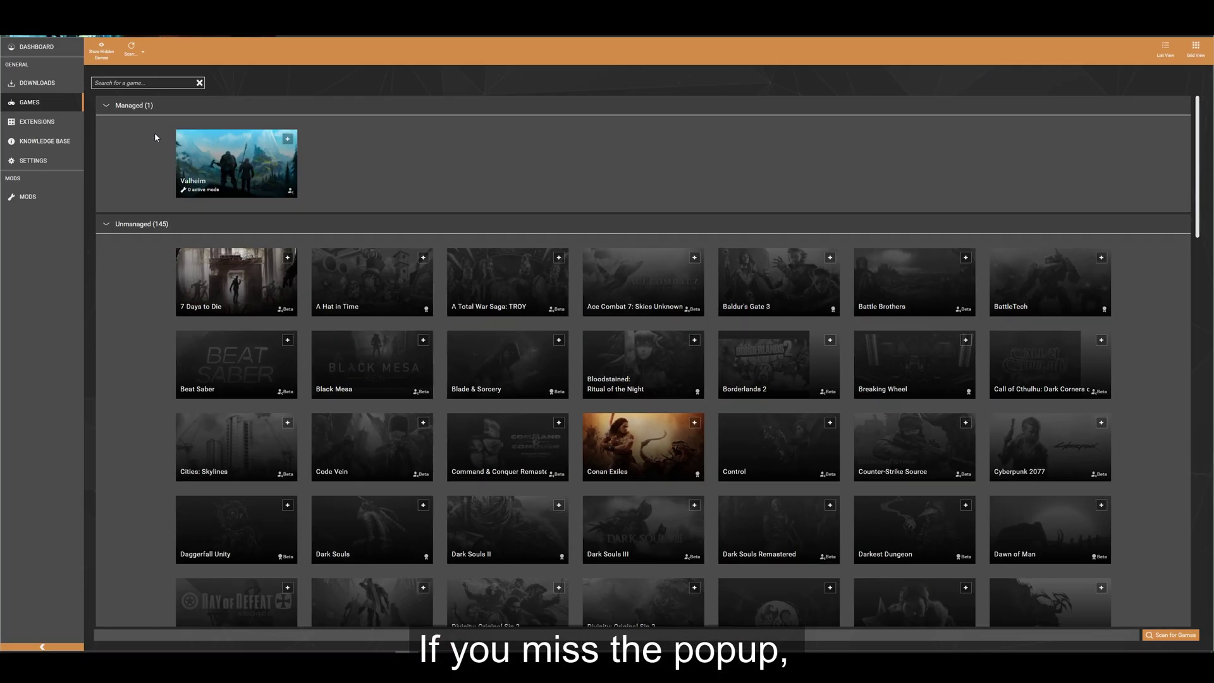
- Install and enable unstripped_managed.zip from the Vortex Mods list
left_click(150, 472)
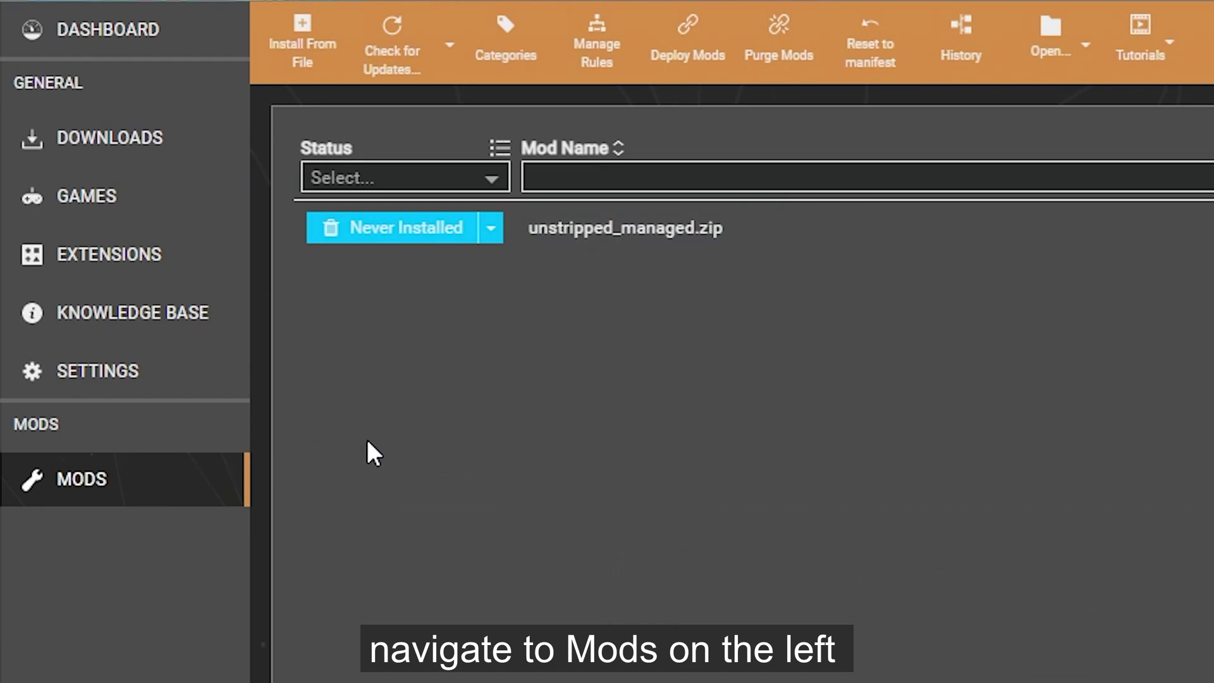
left_click(434, 231)
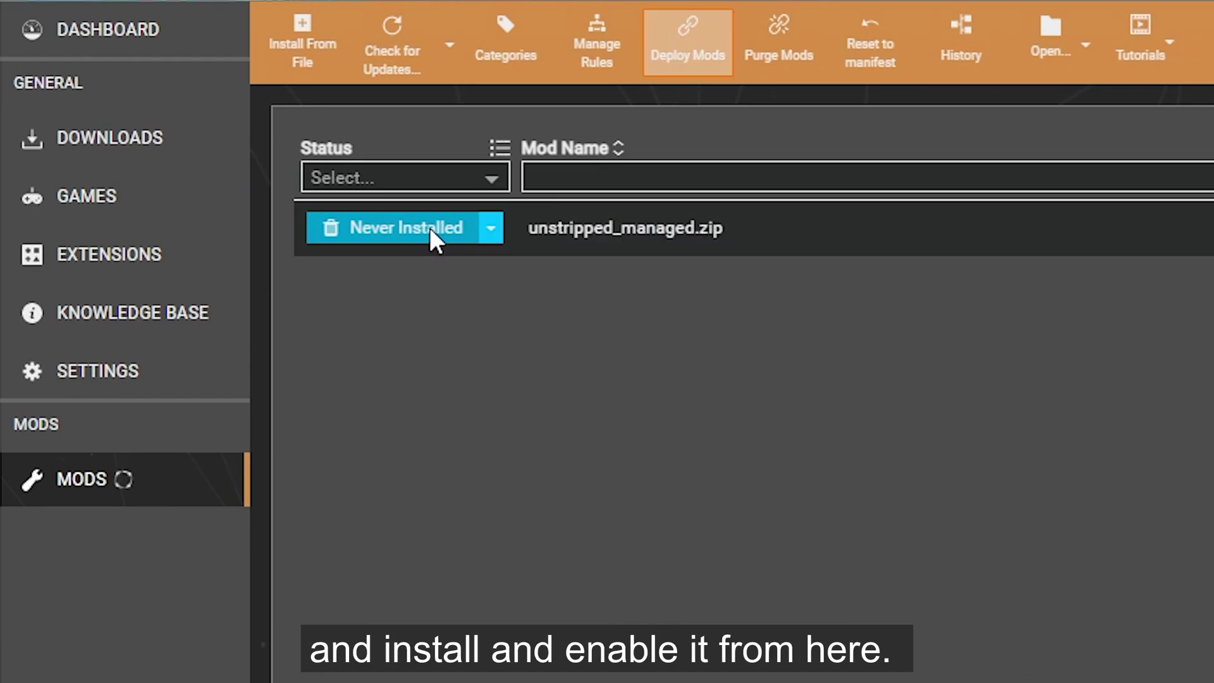
left_click(374, 232)
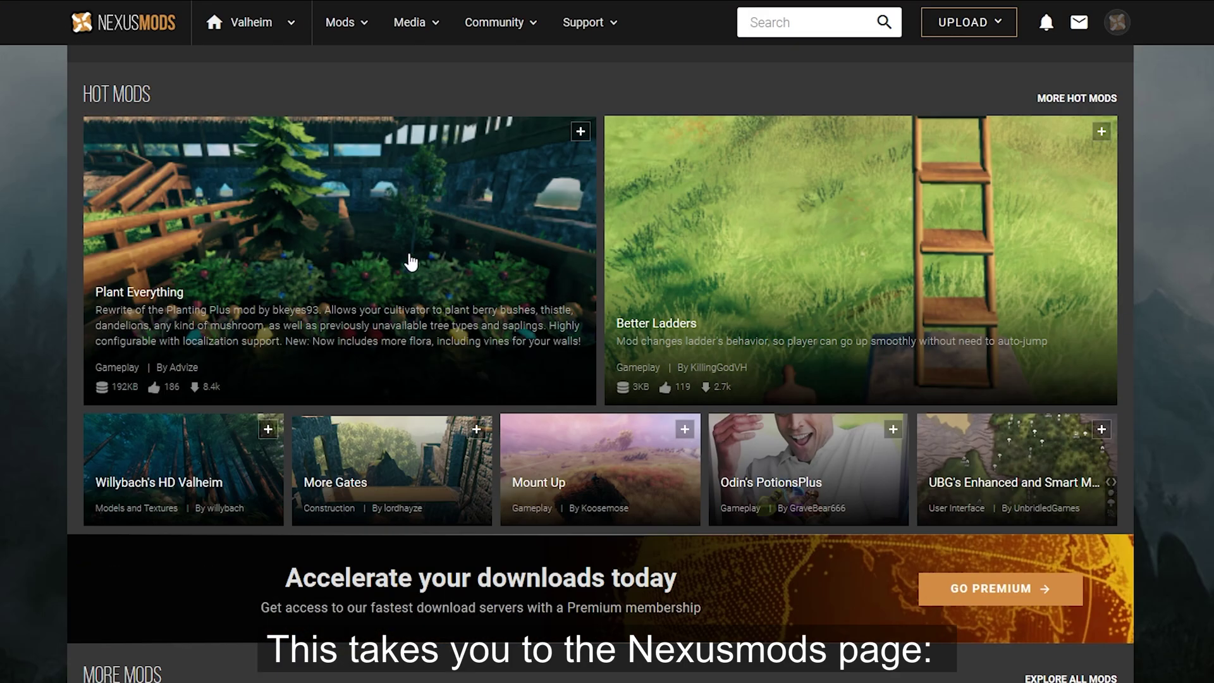
- Download Plant Everything via Vortex, proceeding past the required BepInExPack Valheim files notice
left_click(439, 274)
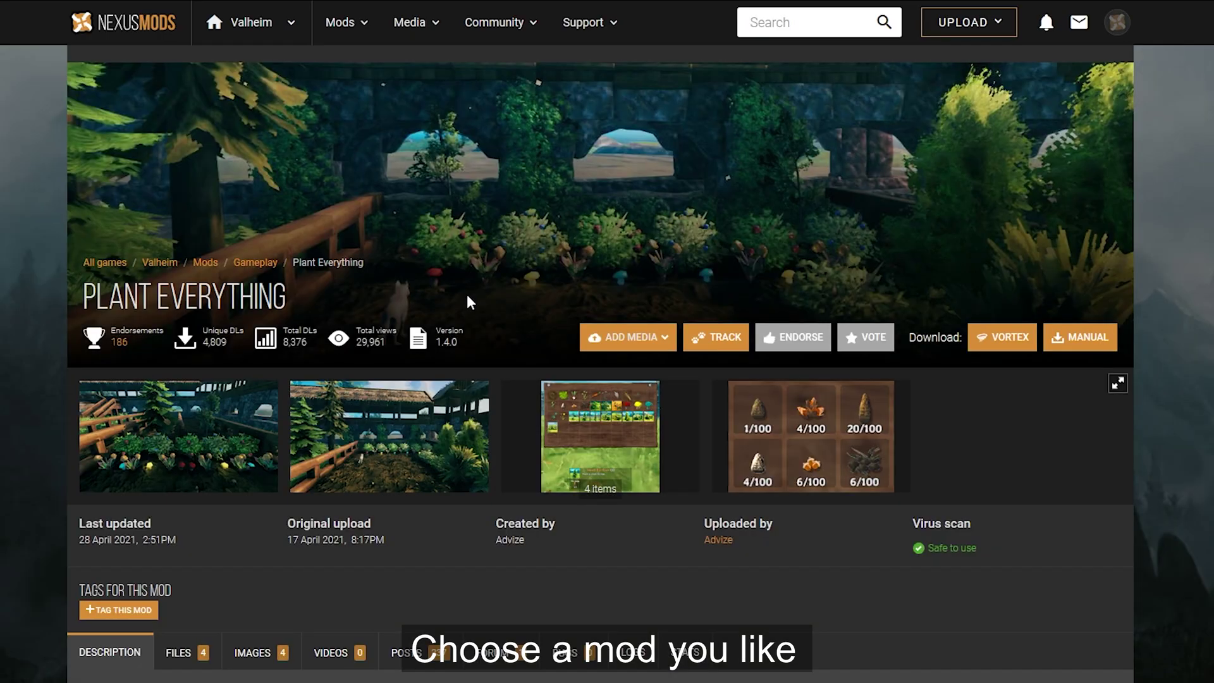
left_click(1003, 336)
left_click(417, 614)
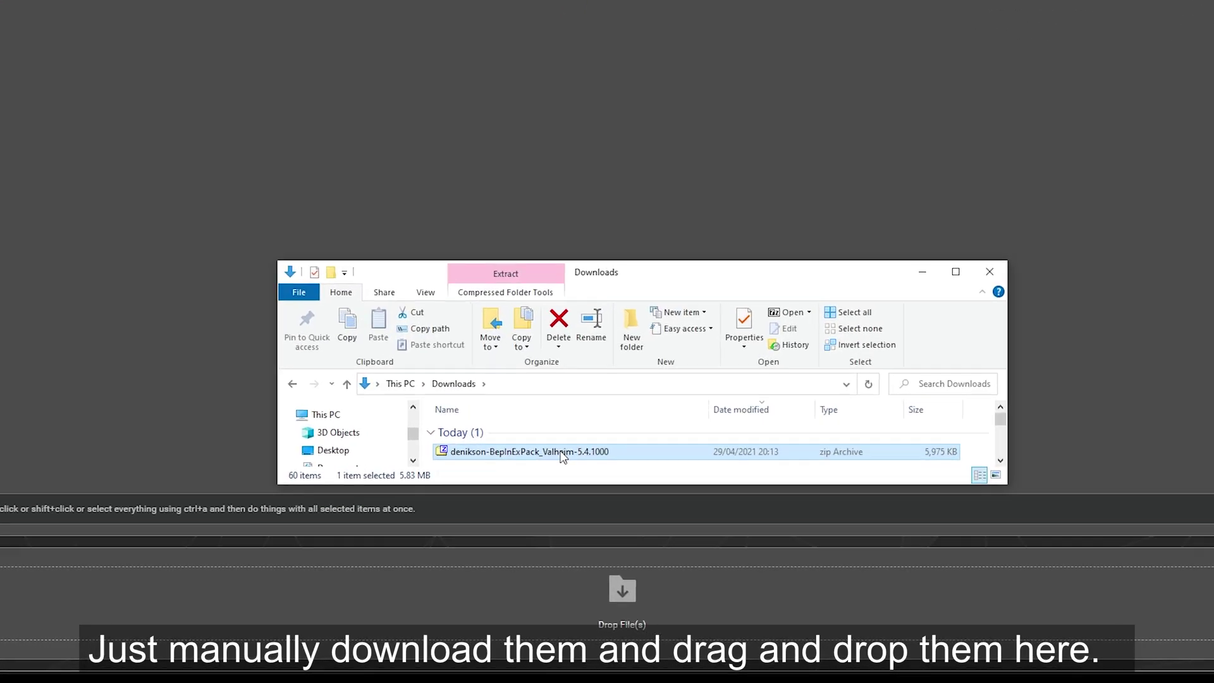
- Drop the BepInExPack_Valheim-5.4.1000 zip into Vortex and install the finished Plant Everything download
mouse_move(561, 454)
left_mouse_down()
mouse_move(531, 489)
mouse_move(564, 567)
left_mouse_up()
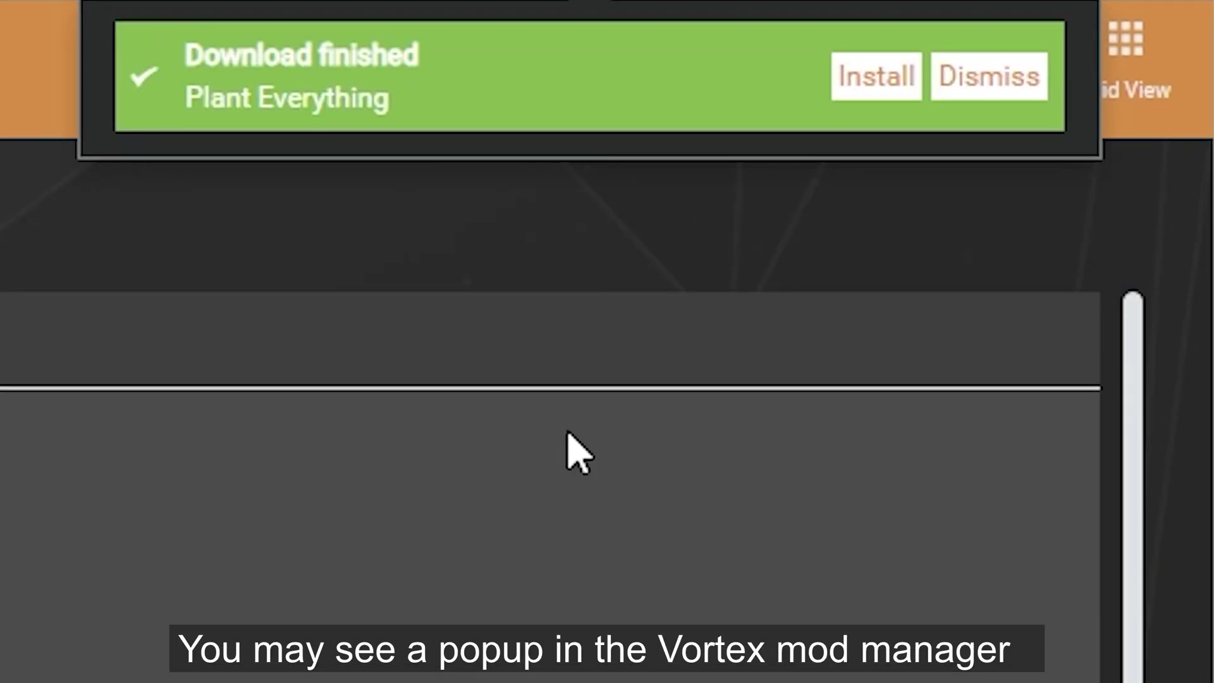
left_click(876, 81)
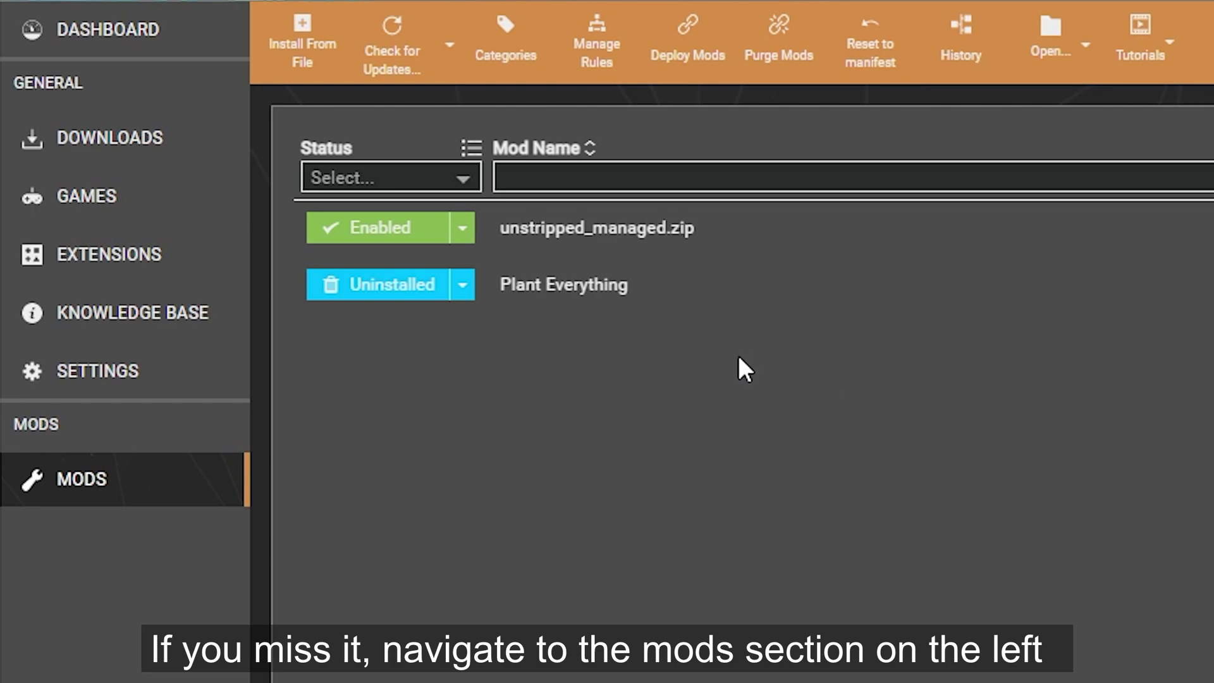
- Install and enable Plant Everything, then review the Settings automation options
left_click(359, 292)
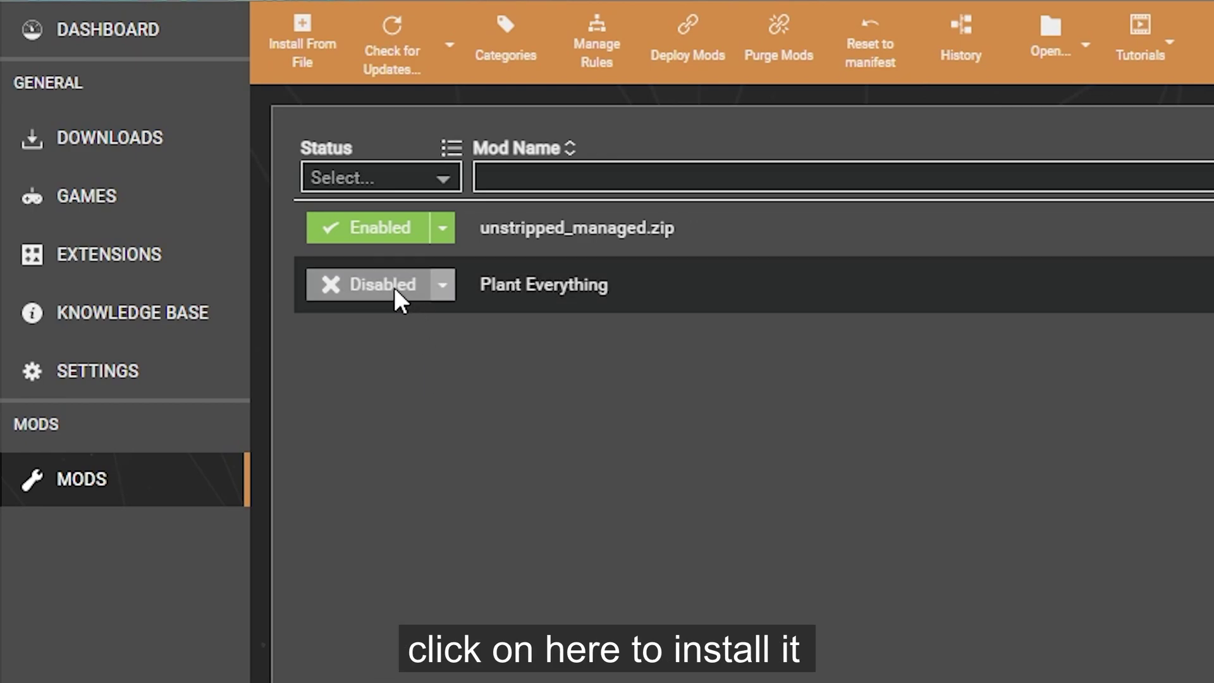
left_click(393, 288)
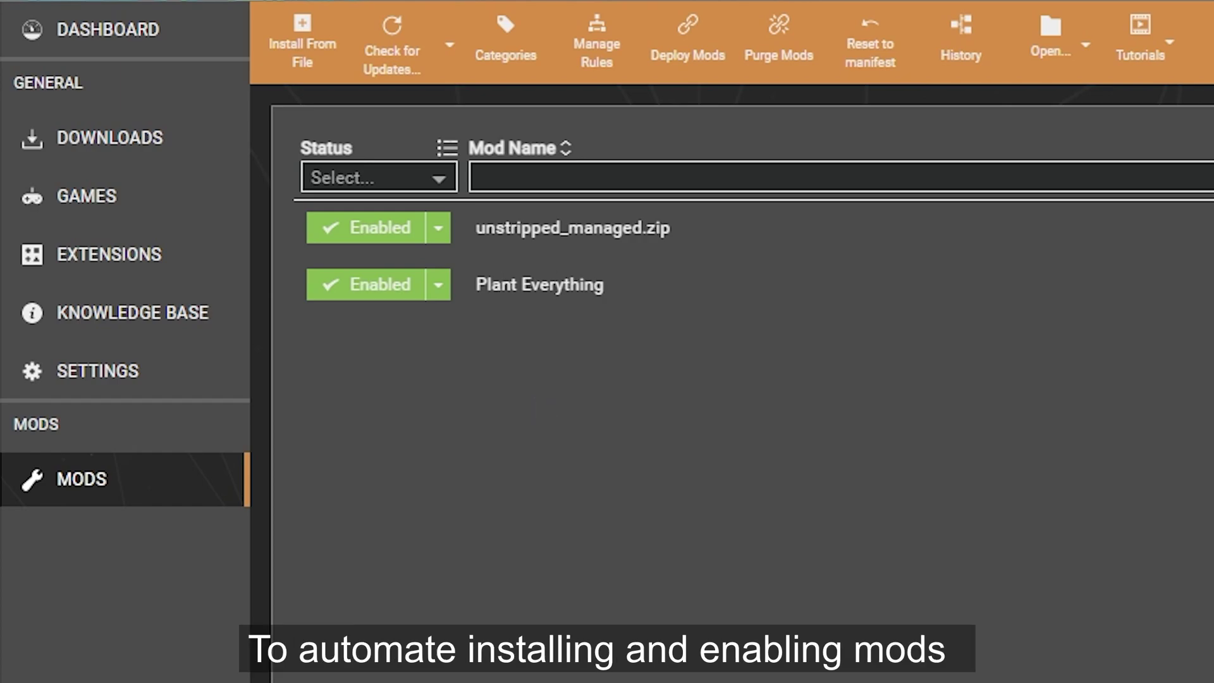
left_click(128, 369)
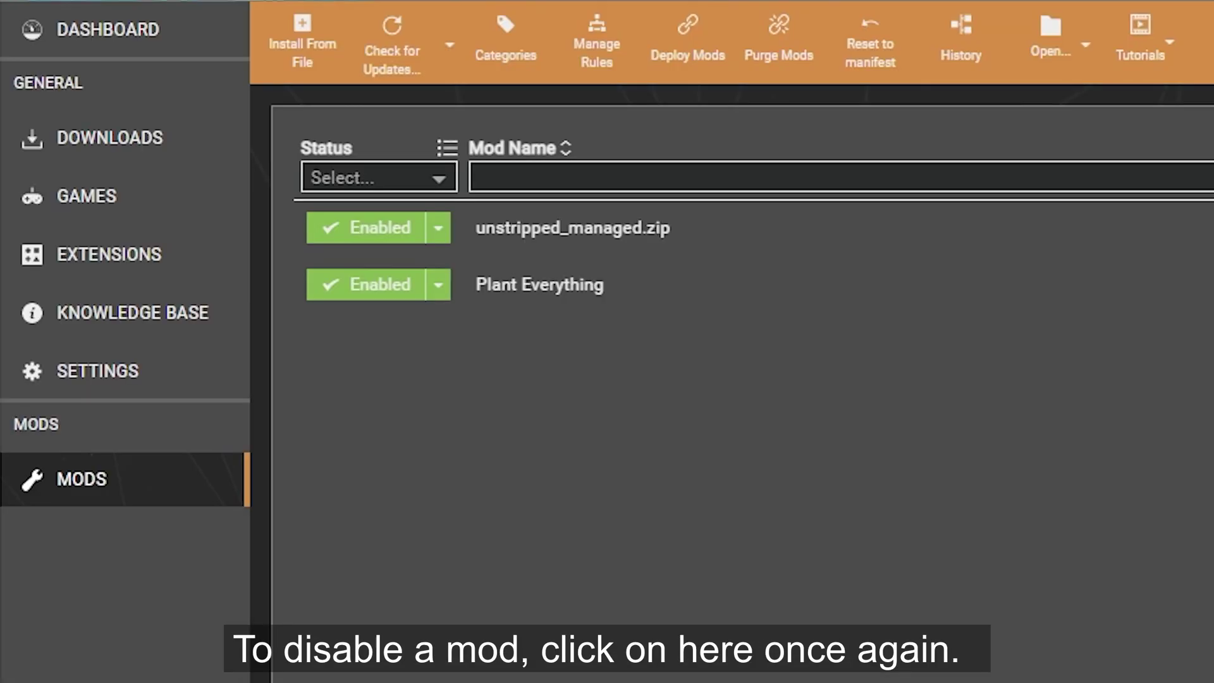
left_click(382, 289)
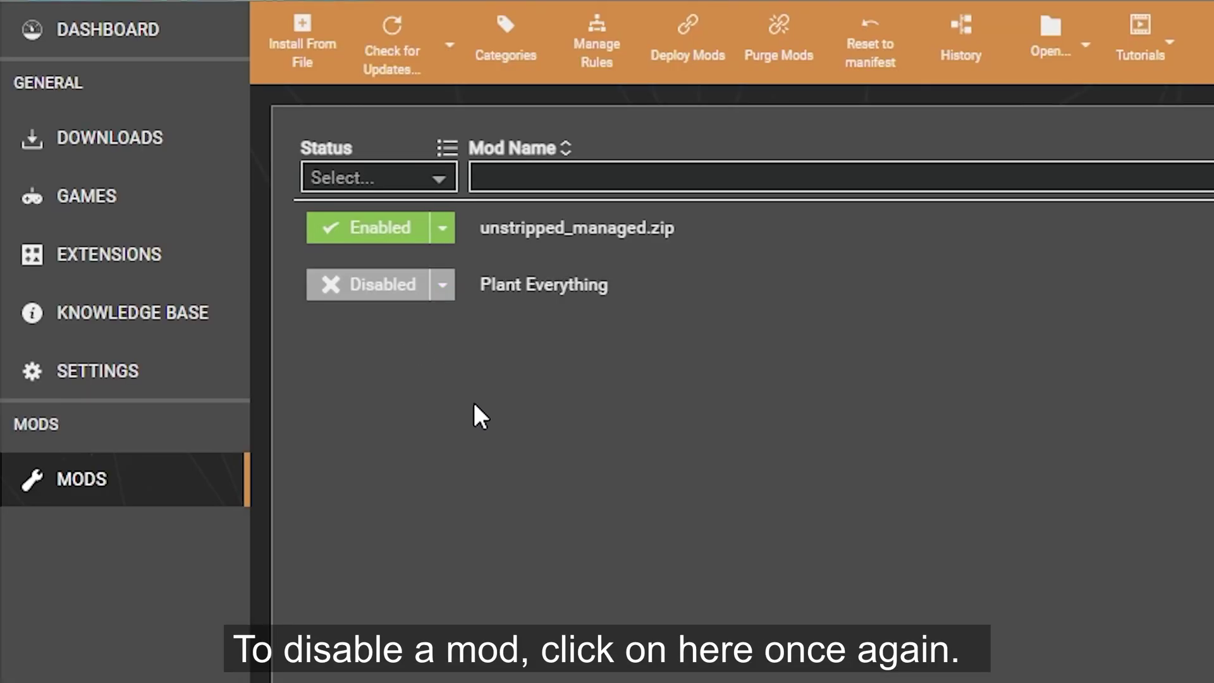
left_click(441, 284)
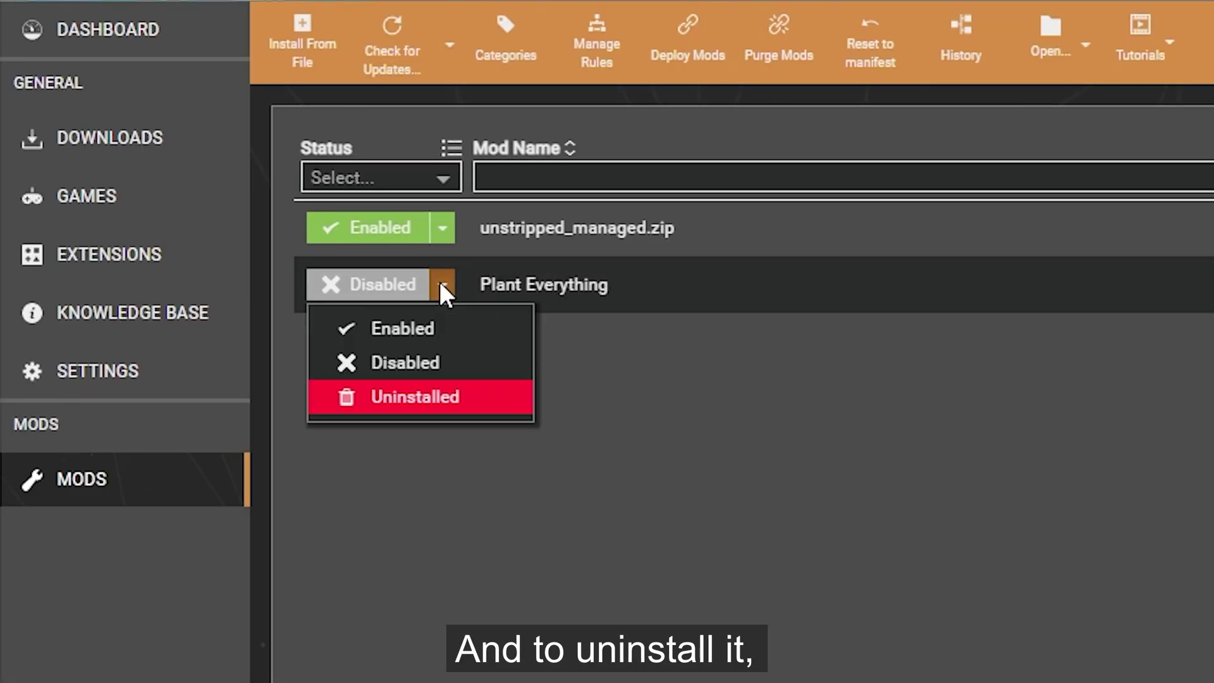
left_click(430, 389)
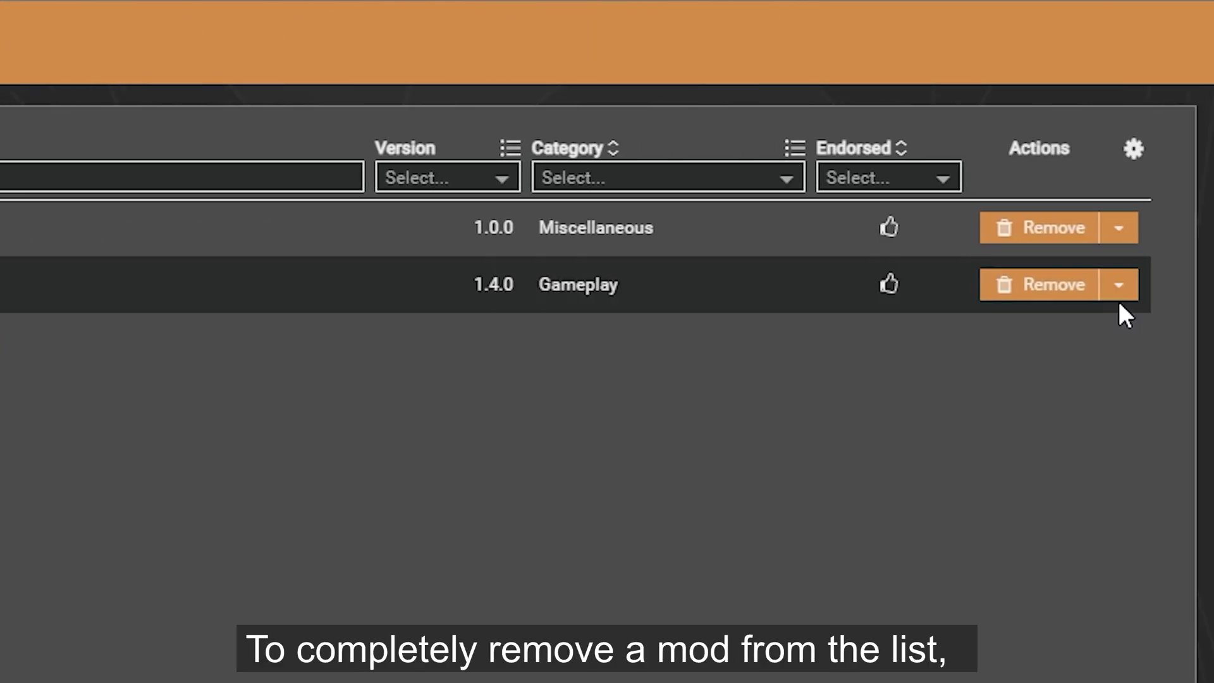
left_click(1114, 283)
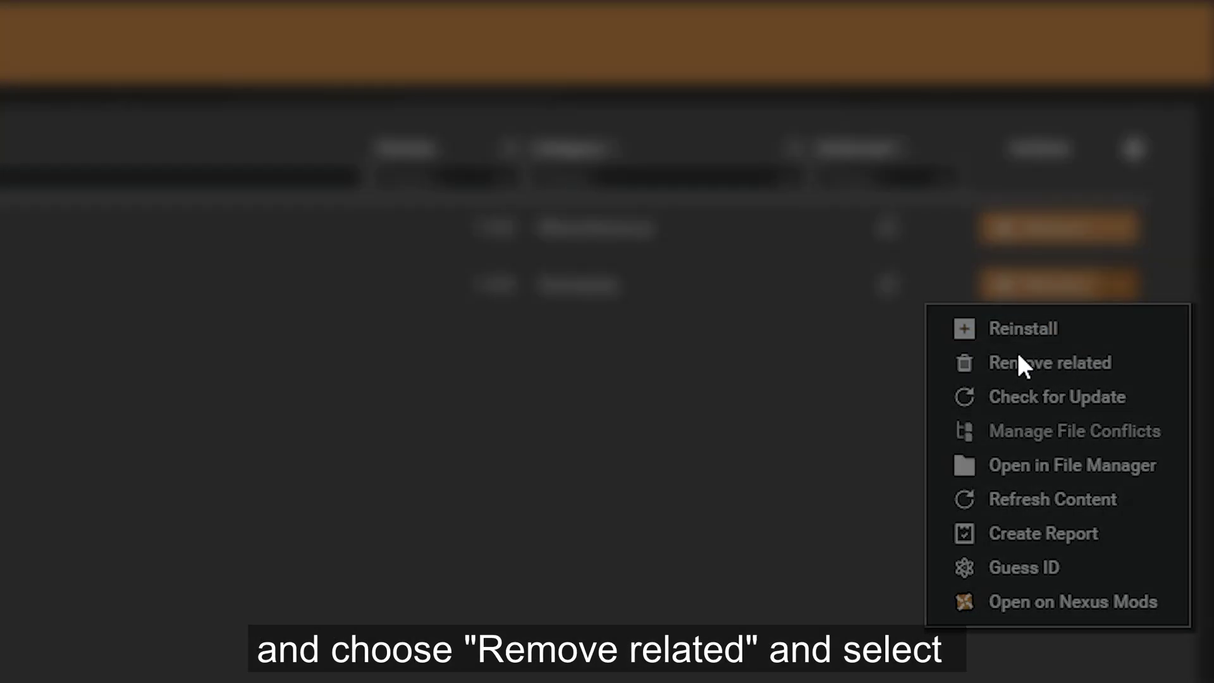
left_click(1015, 352)
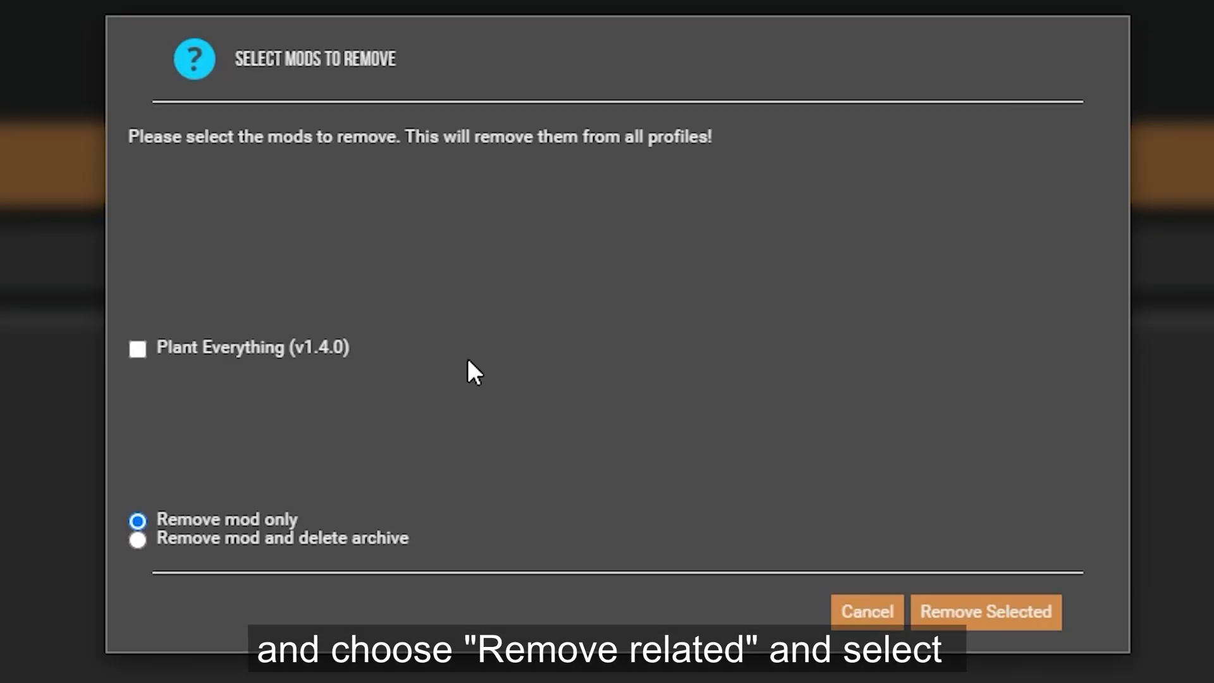
left_click(139, 350)
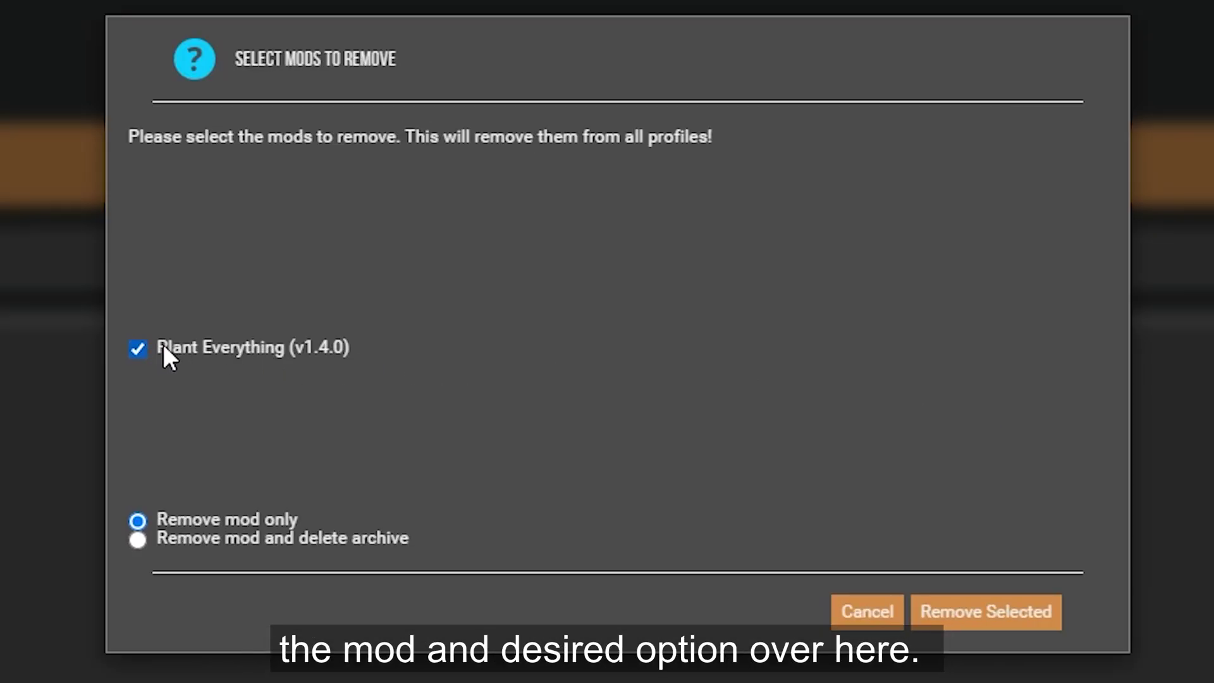
left_click(139, 540)
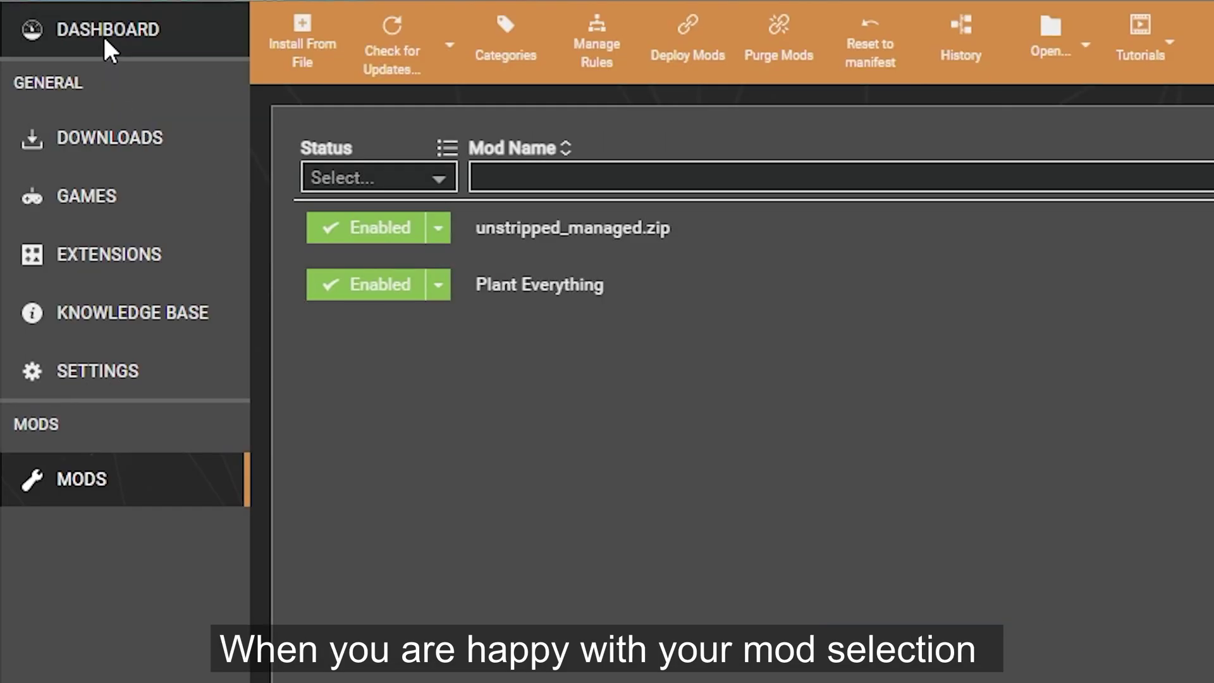
- Switch Vortex from the Mods list to the Dashboard
left_click(105, 37)
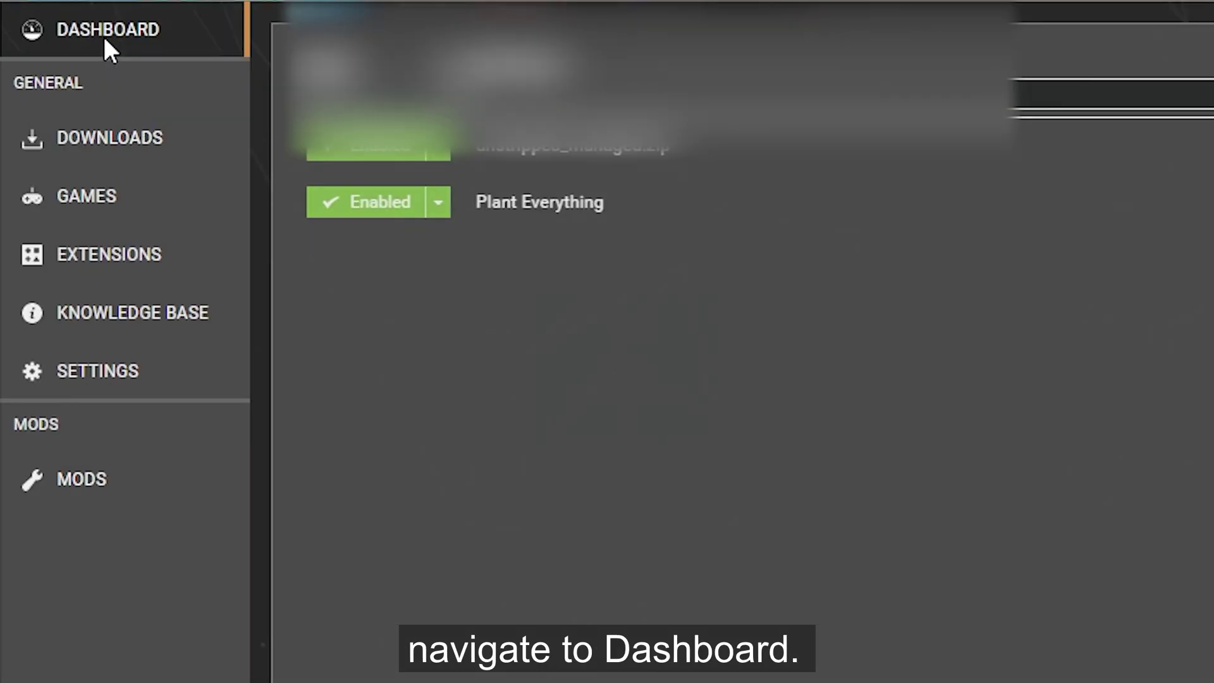